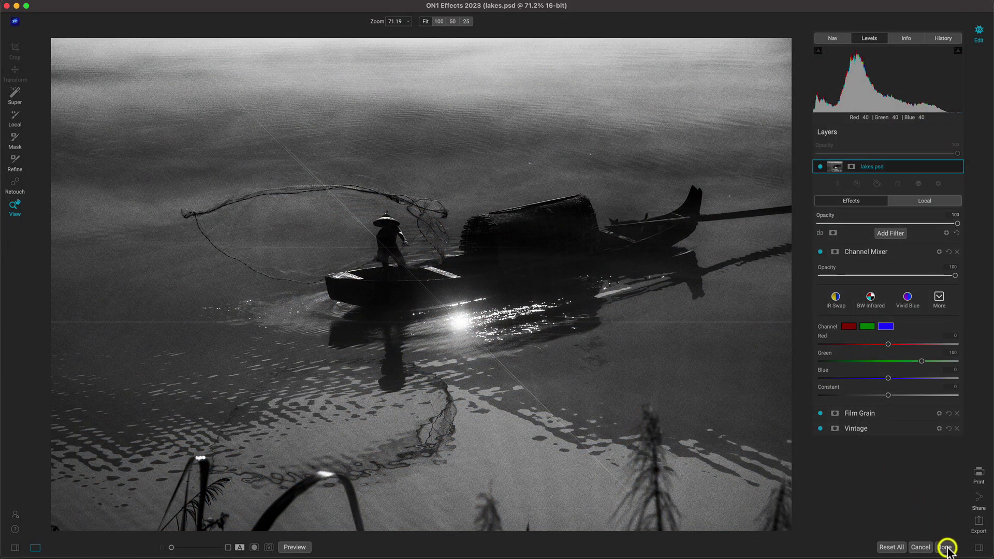
- Apply the ON1 black-and-white effect, compare it with the colour original, then open lakes.nef in Camera Raw
click(945, 547)
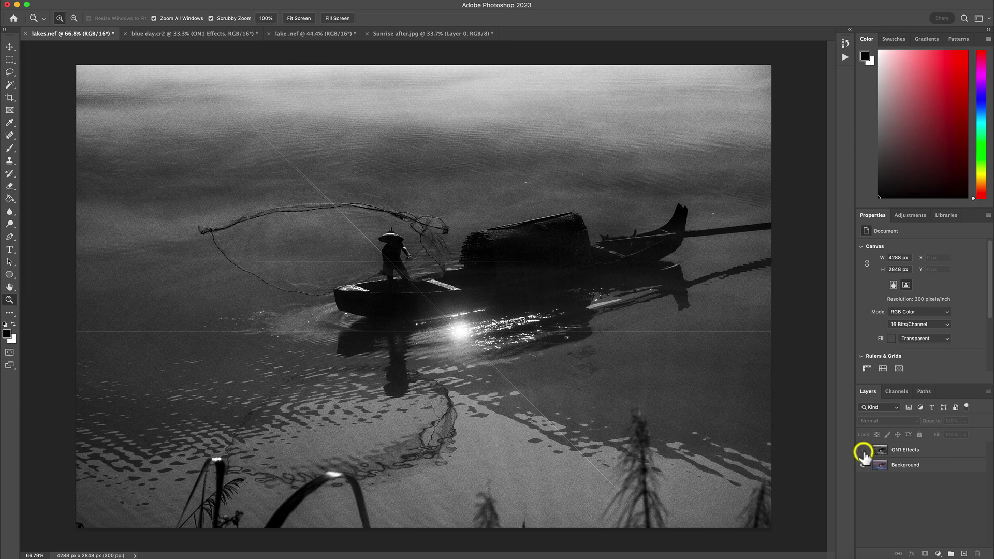
click(864, 451)
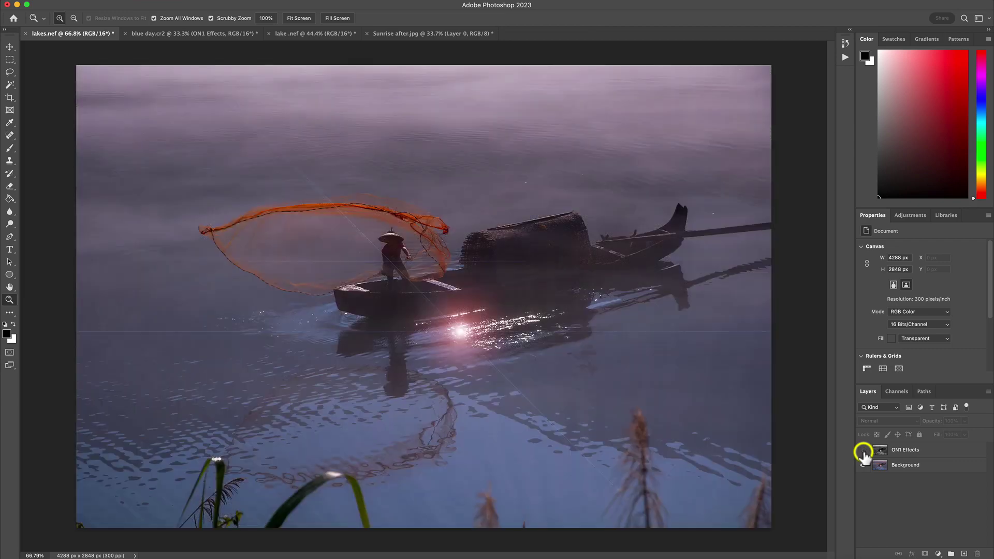
click(863, 451)
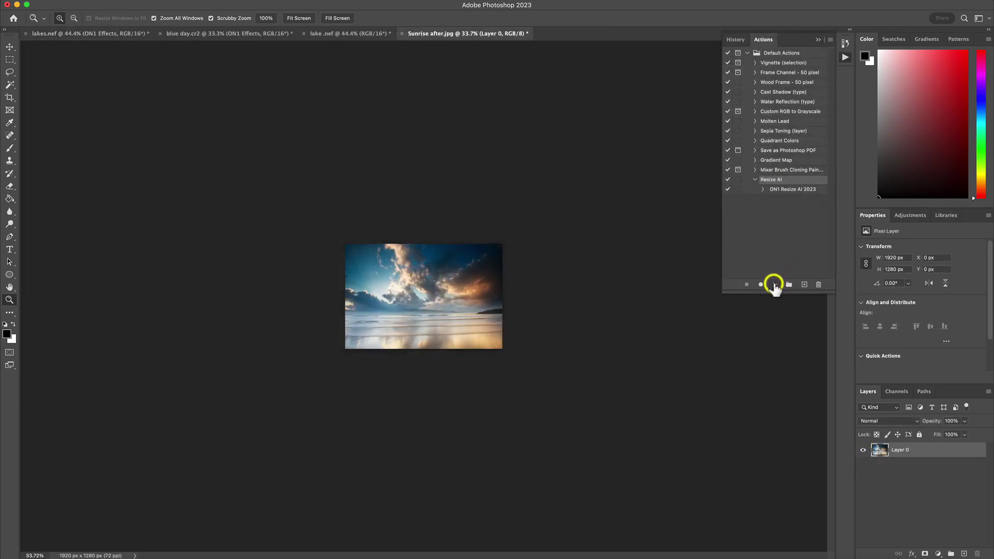
click(774, 285)
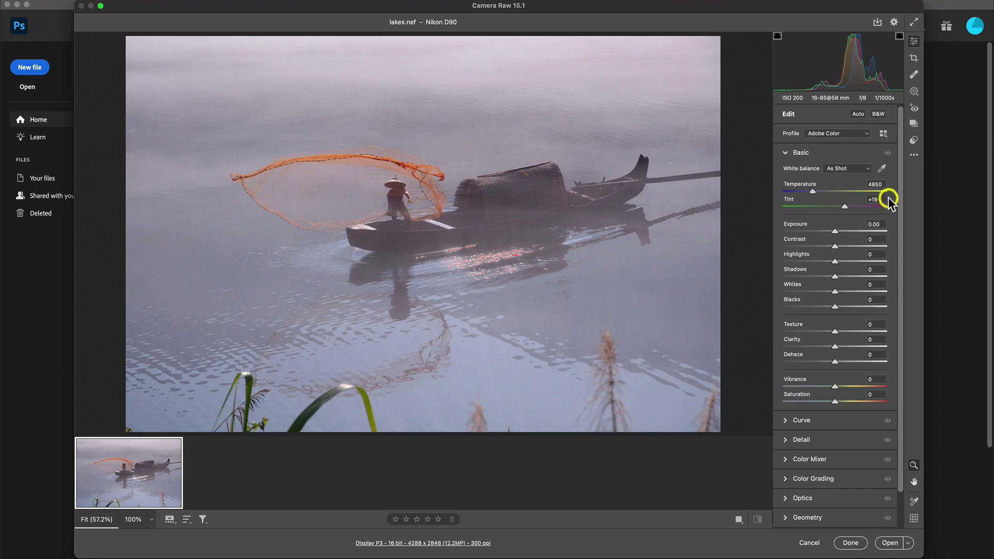
- Auto-tone the lakes photo and lower its Exposure to -1.15
click(858, 114)
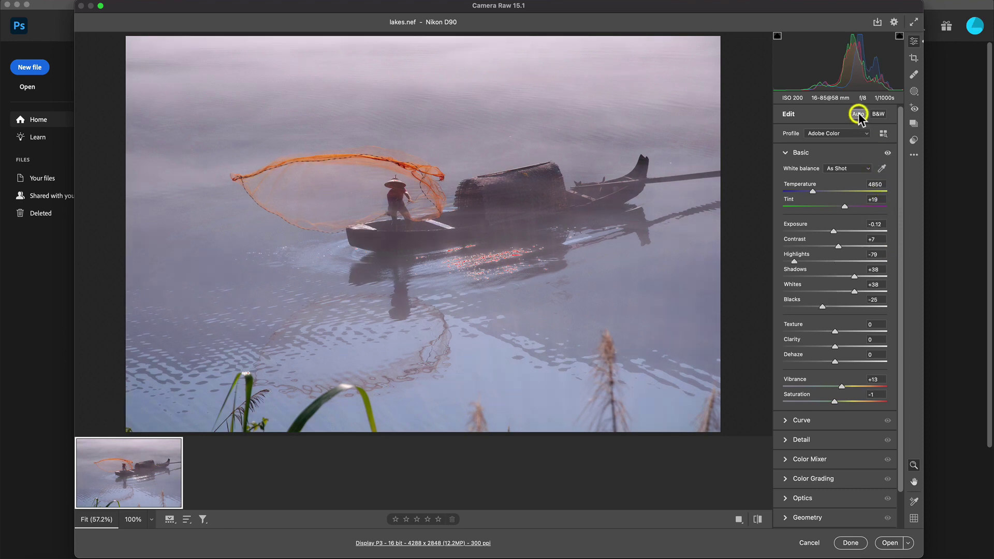
drag(833, 231, 860, 293)
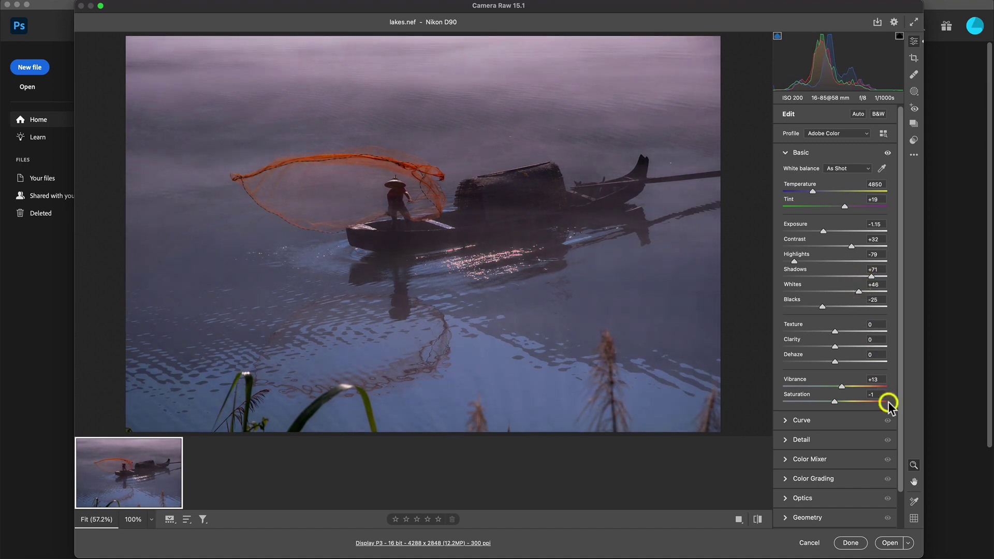
- Open the photo in Photoshop and add a Movie Prime lens flare by the boat at about 45% brightness
click(890, 543)
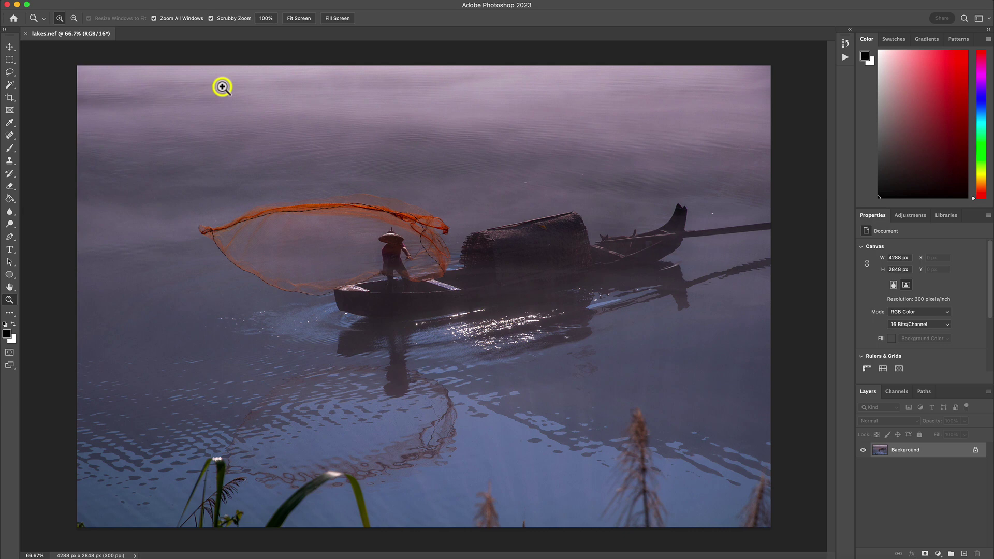
click(239, 2)
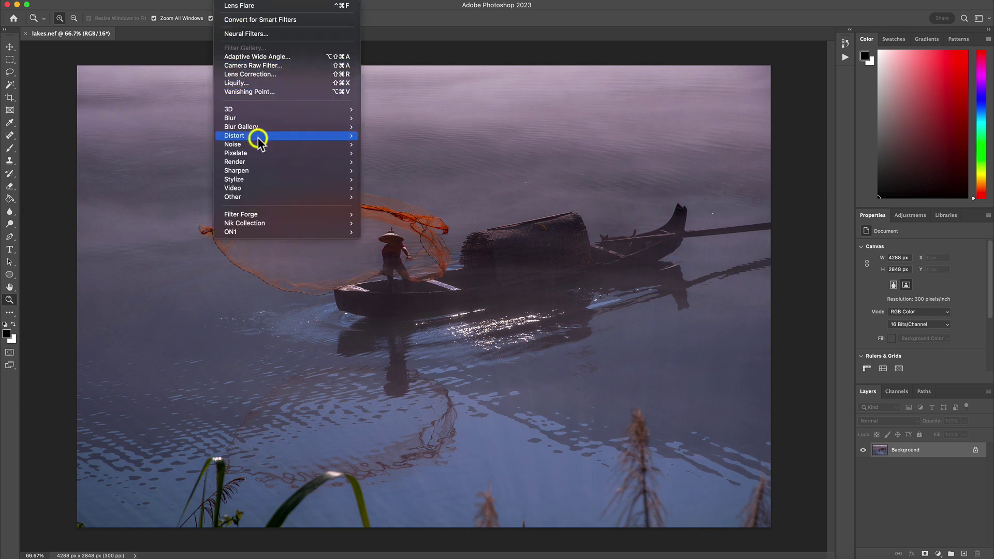
mouse_move(267, 161)
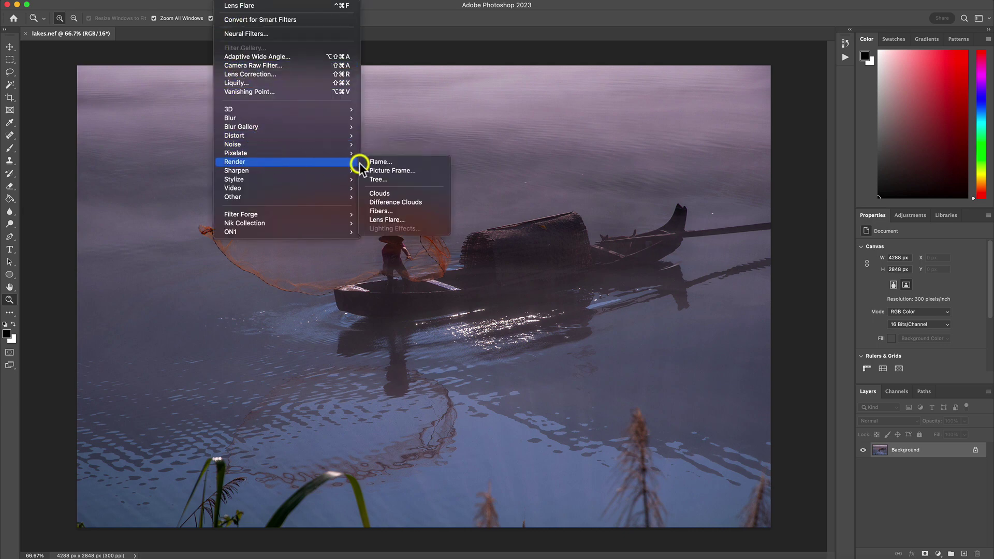
click(415, 221)
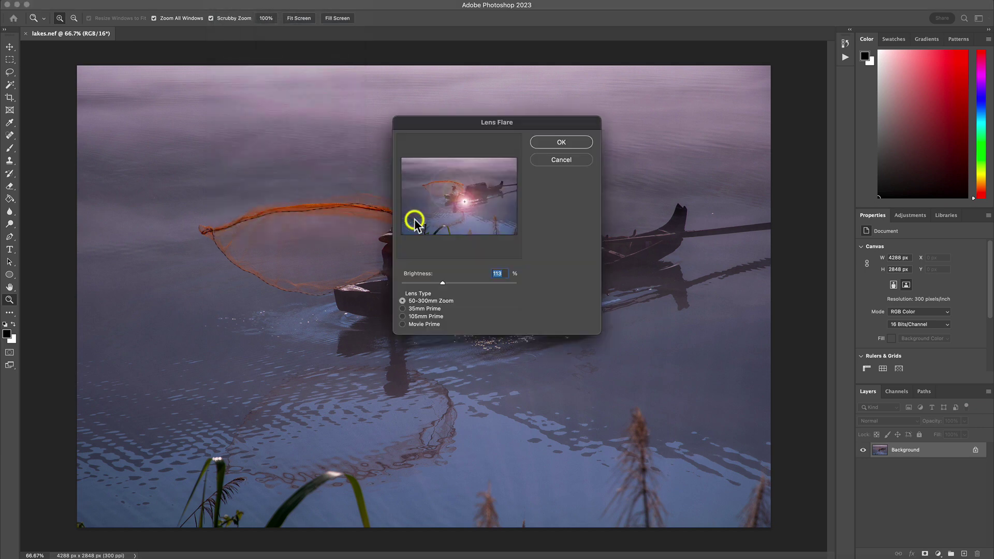
click(403, 325)
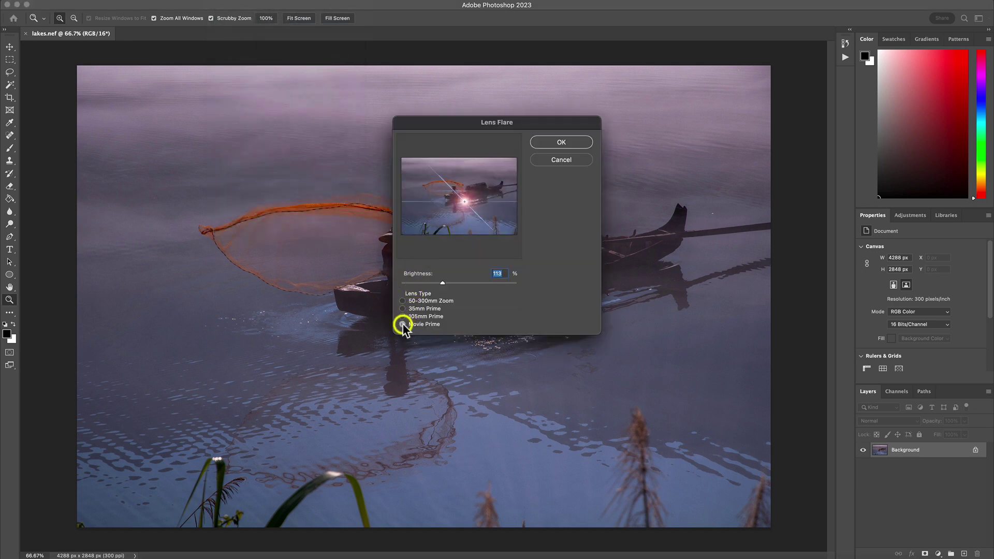
click(466, 203)
drag(467, 203, 466, 202)
drag(443, 283, 420, 283)
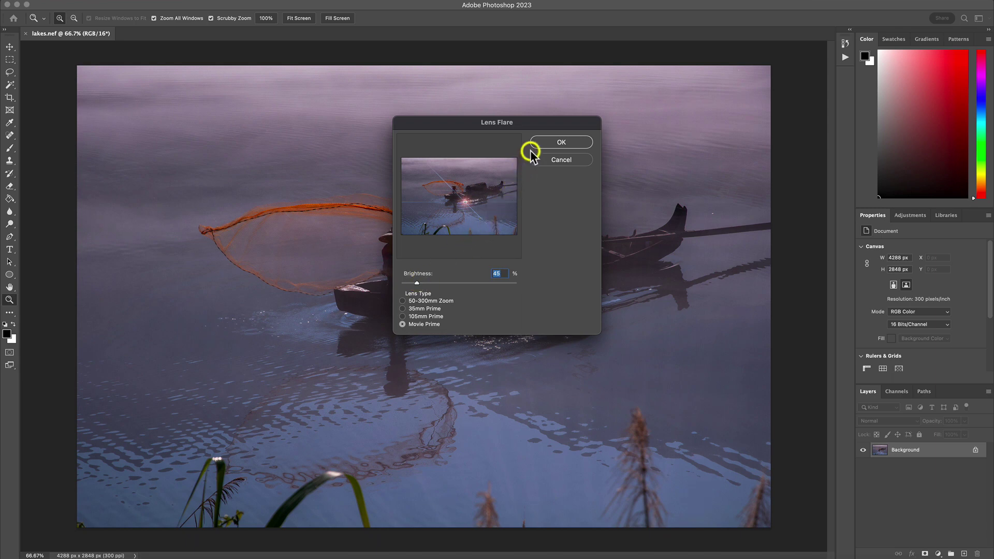
click(543, 145)
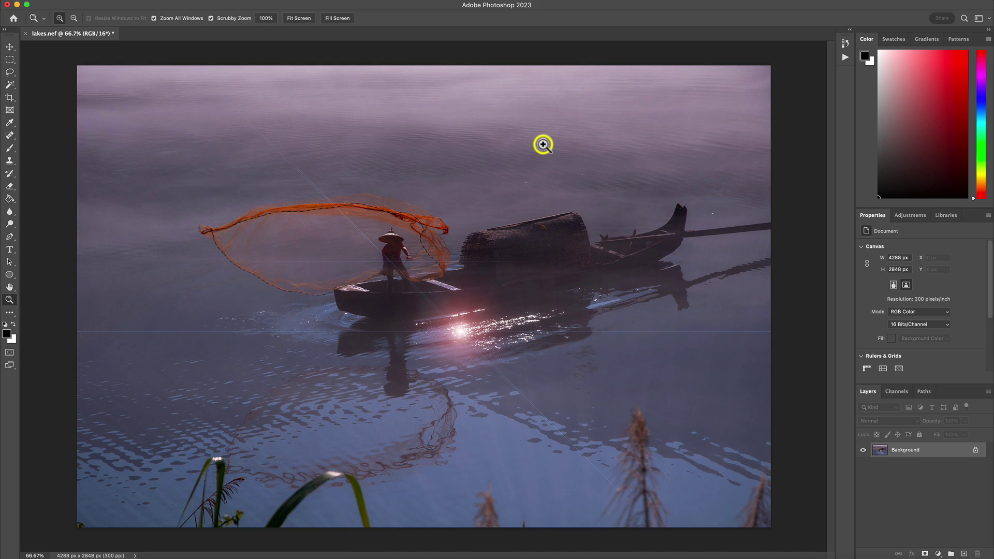
- Create a new action named 'Vintage Effects' and start recording it
click(845, 57)
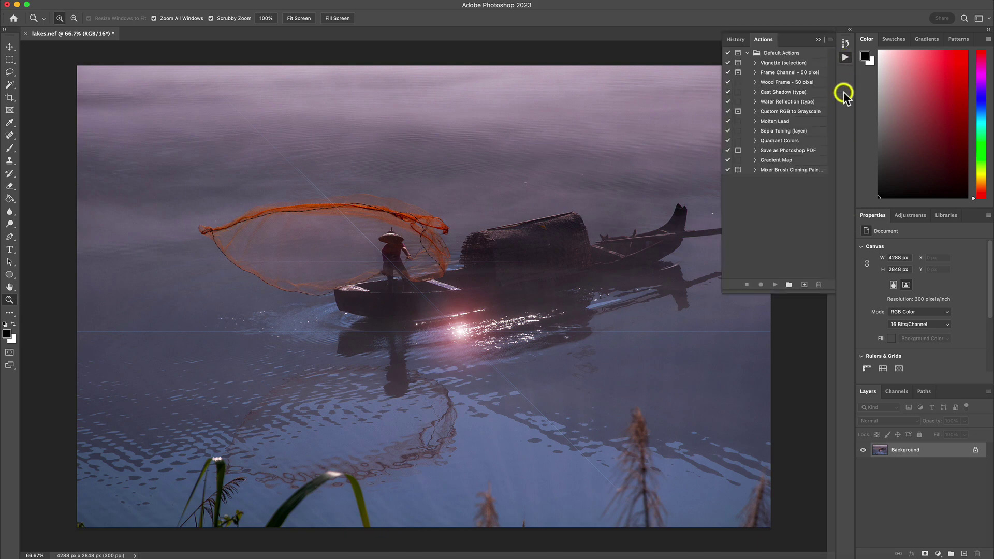
click(803, 284)
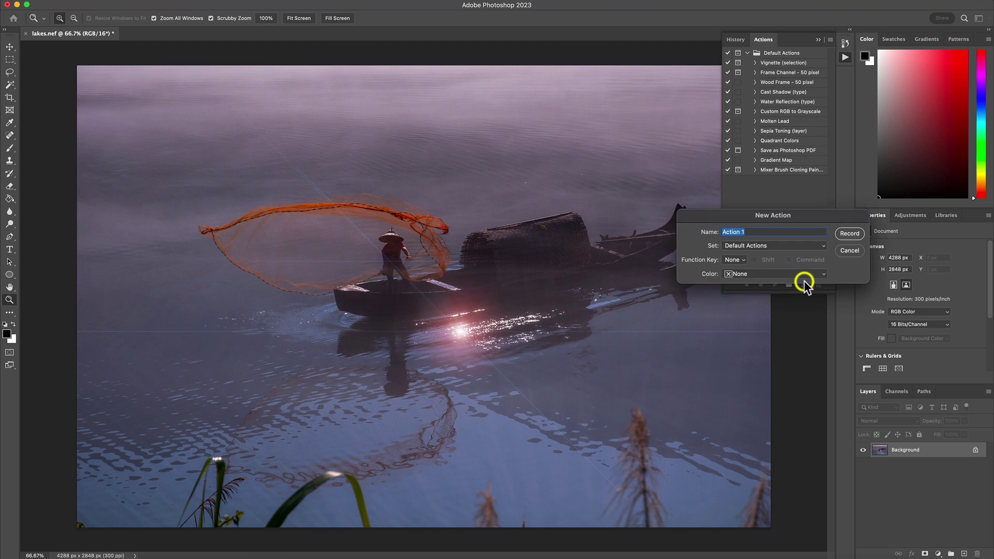
text(Vintage Effects)
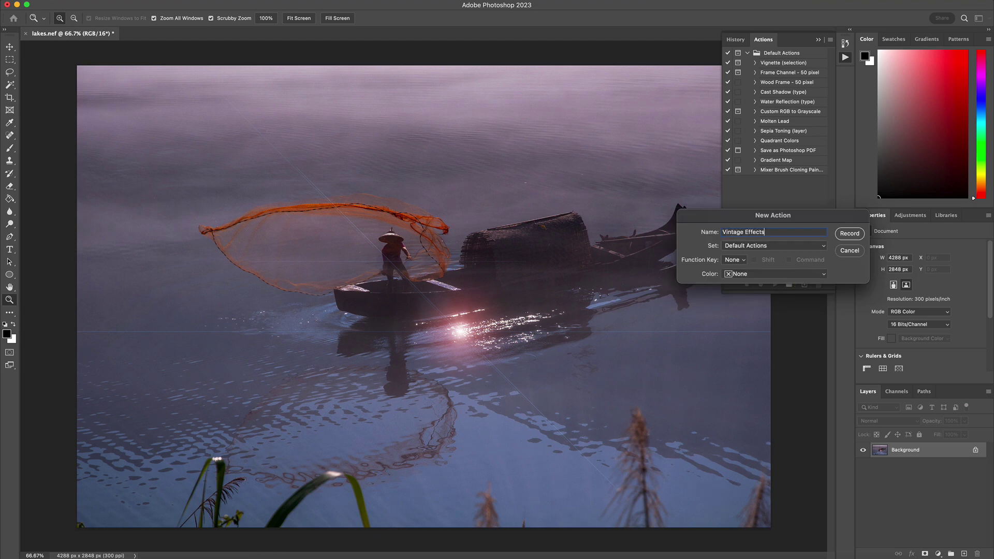
click(849, 234)
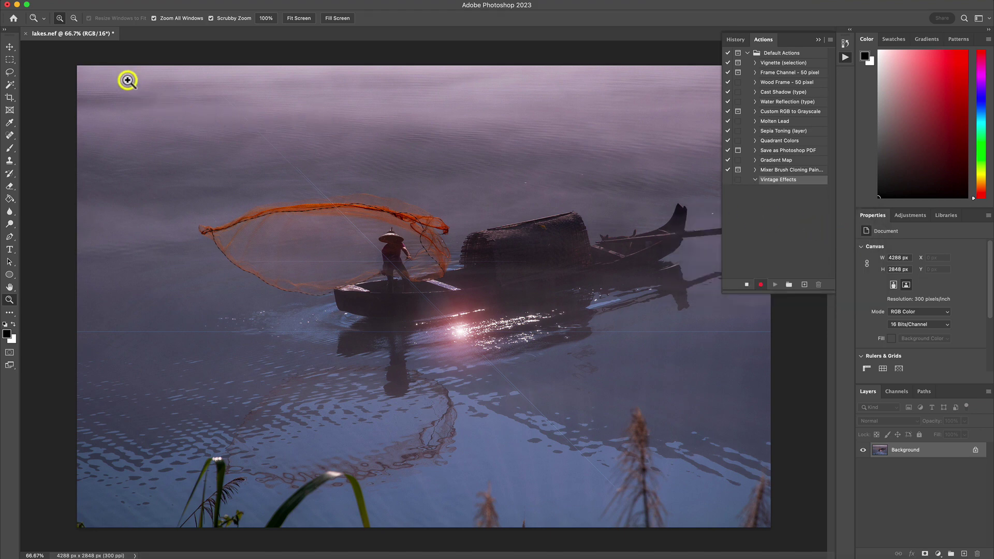
- Send the photo to ON1 Effects 2023 via File > Automate
click(77, 3)
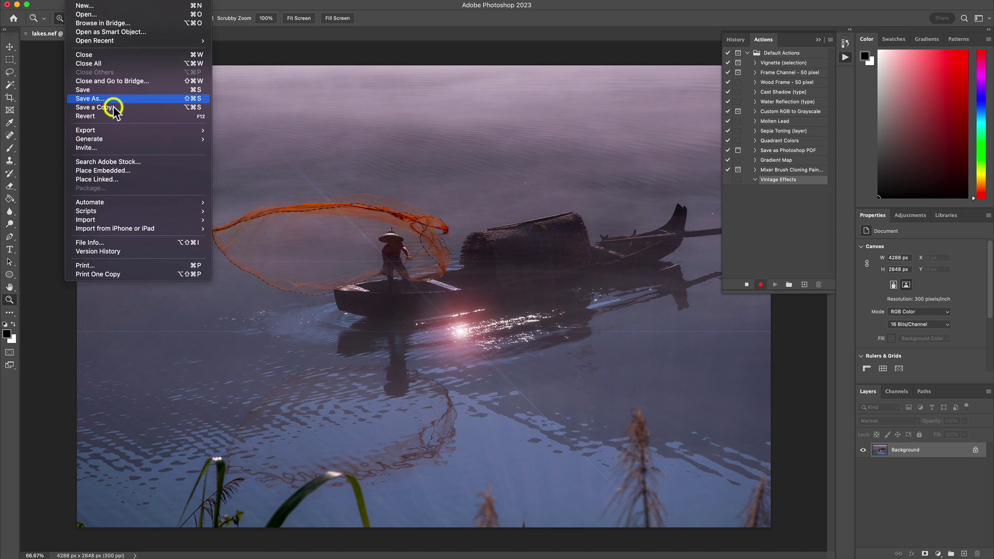
mouse_move(152, 204)
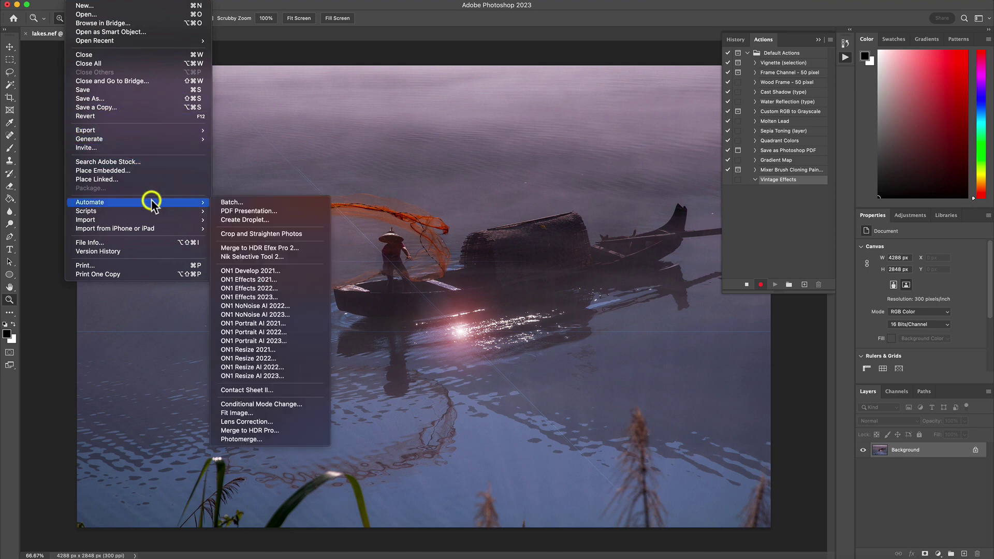
click(284, 295)
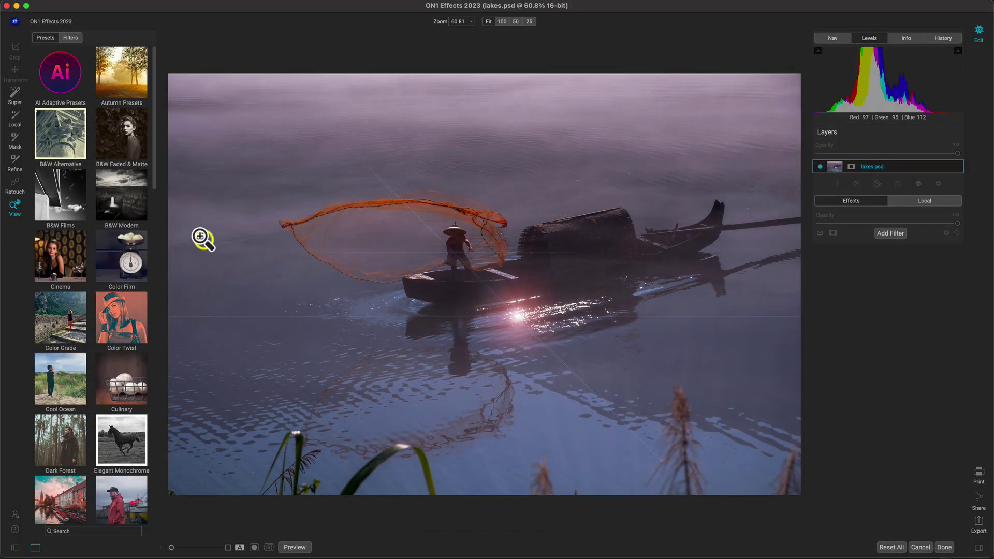
click(133, 146)
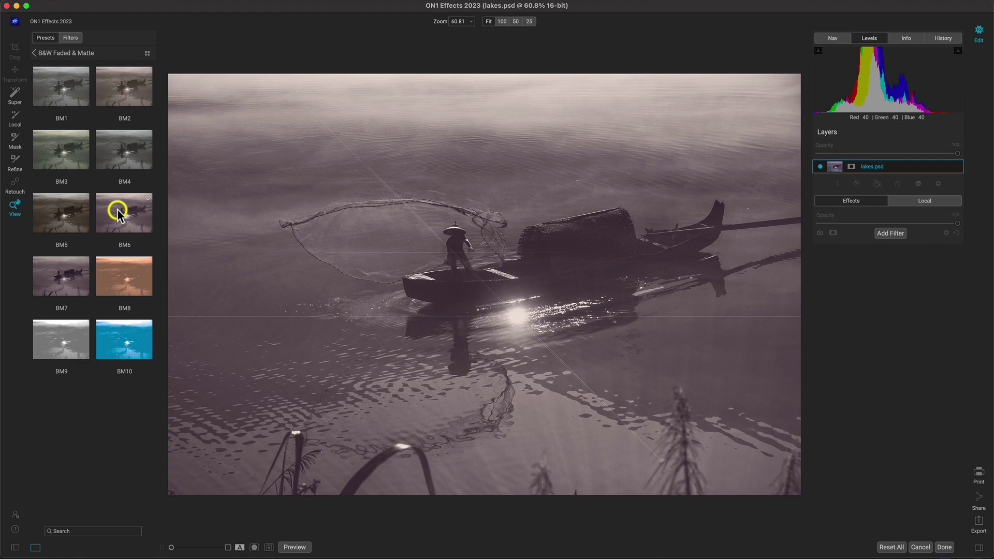
click(34, 54)
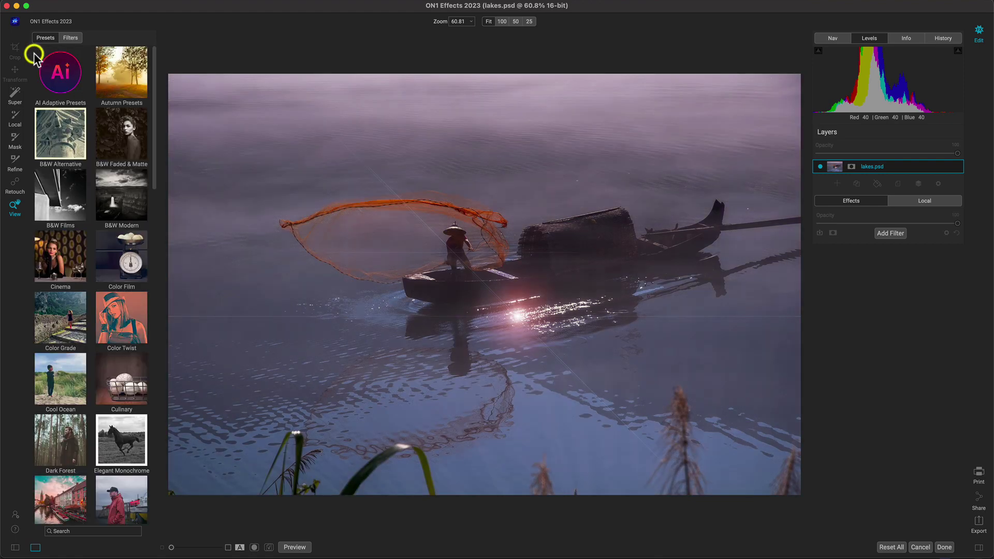
click(120, 254)
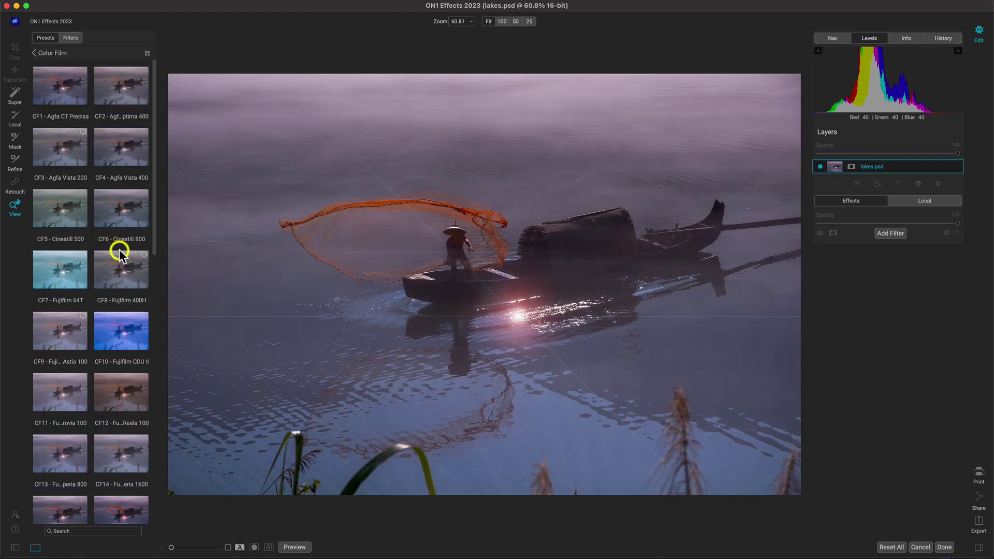
click(64, 209)
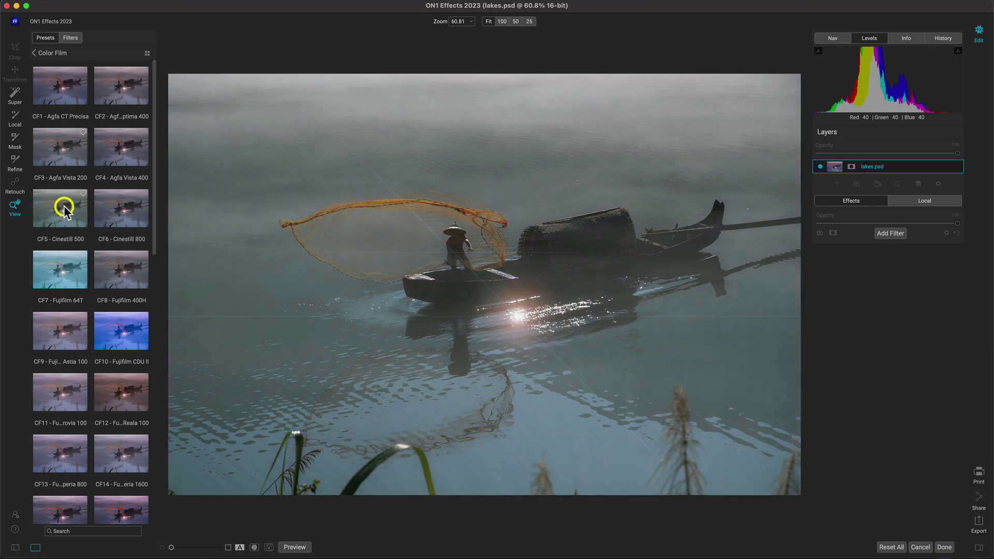
click(71, 154)
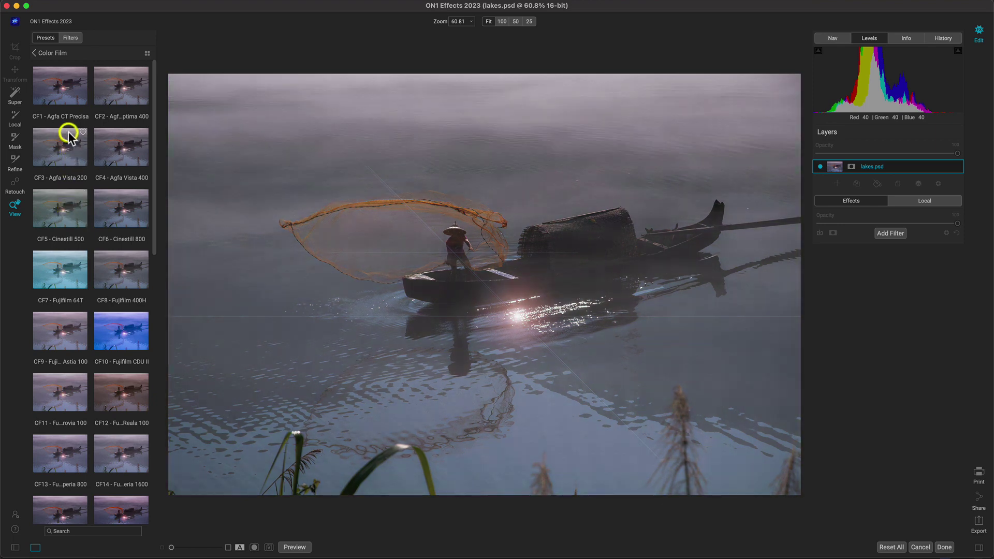
click(34, 52)
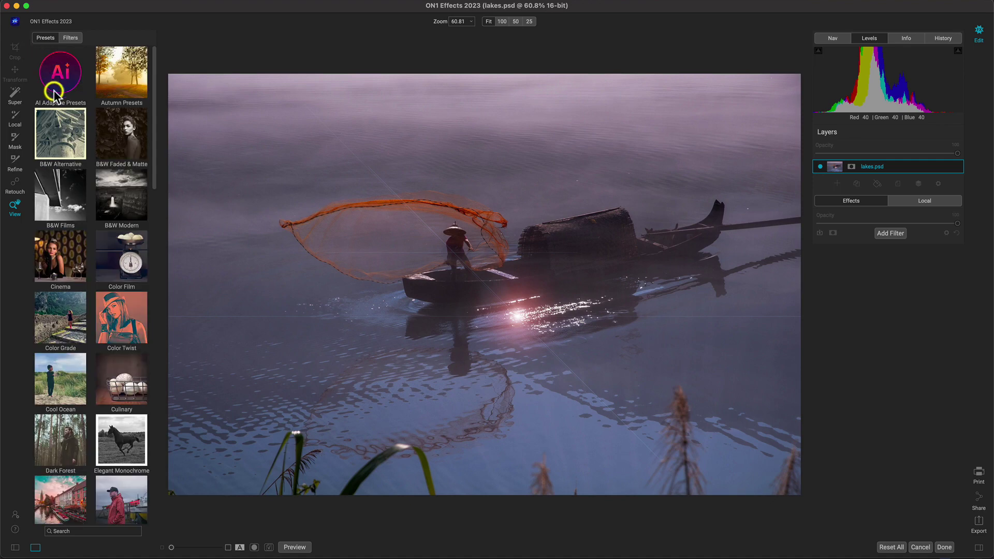
click(115, 436)
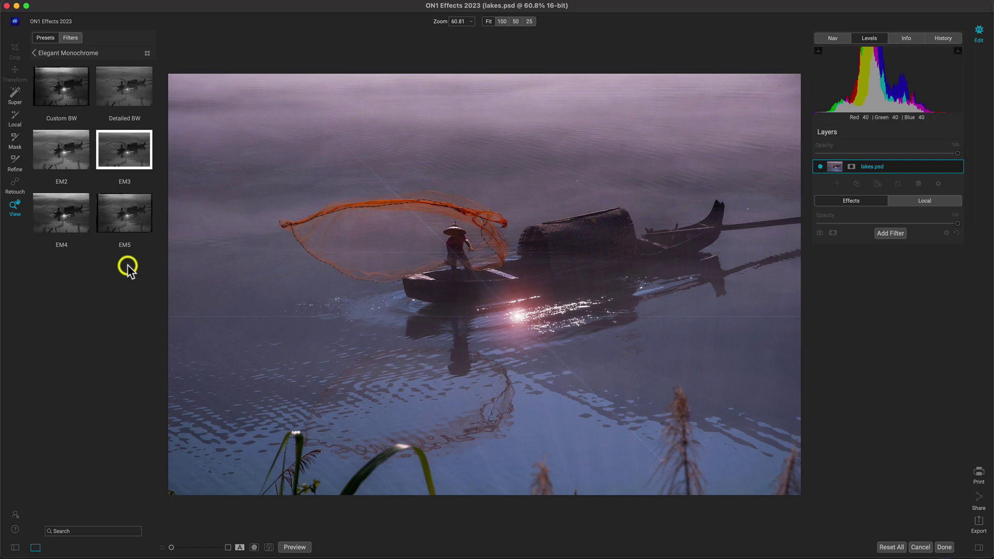
click(123, 214)
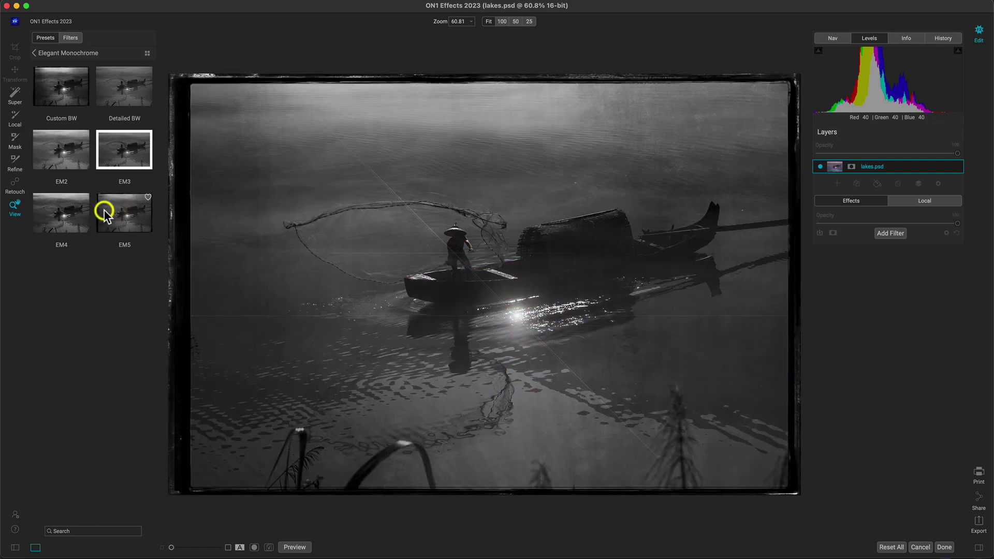
click(73, 211)
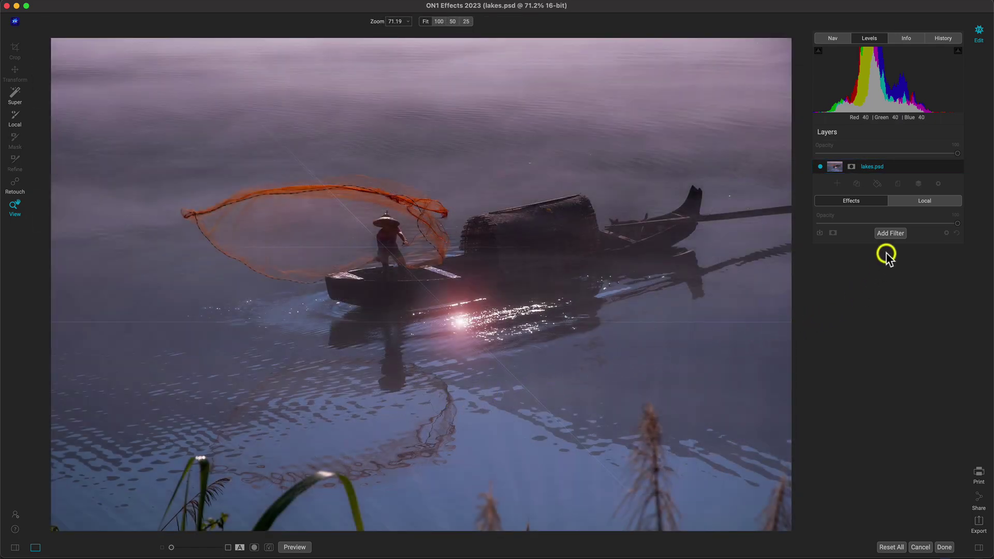
- Add a Lo-Fi style Vintage filter with saturation -70 and film grain amount 100
click(890, 233)
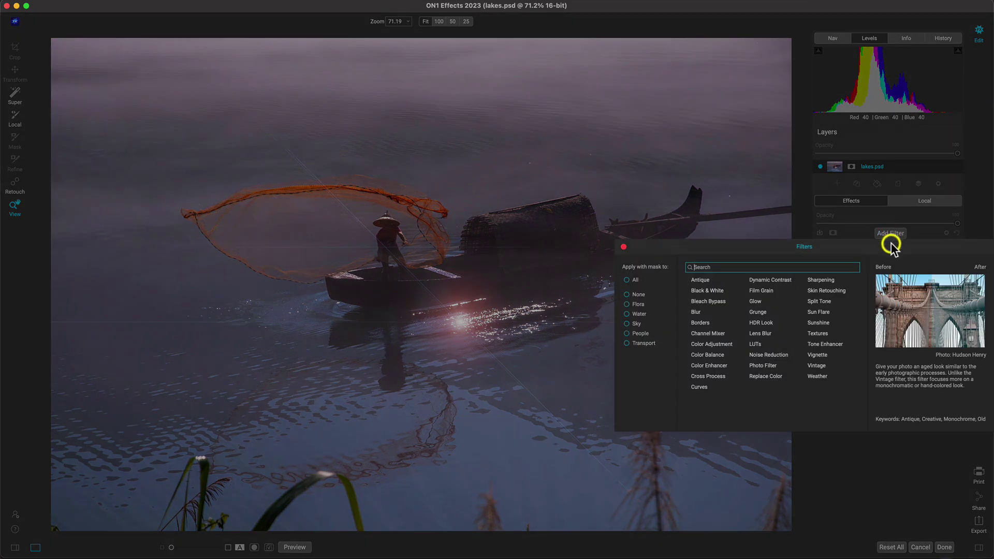
click(819, 366)
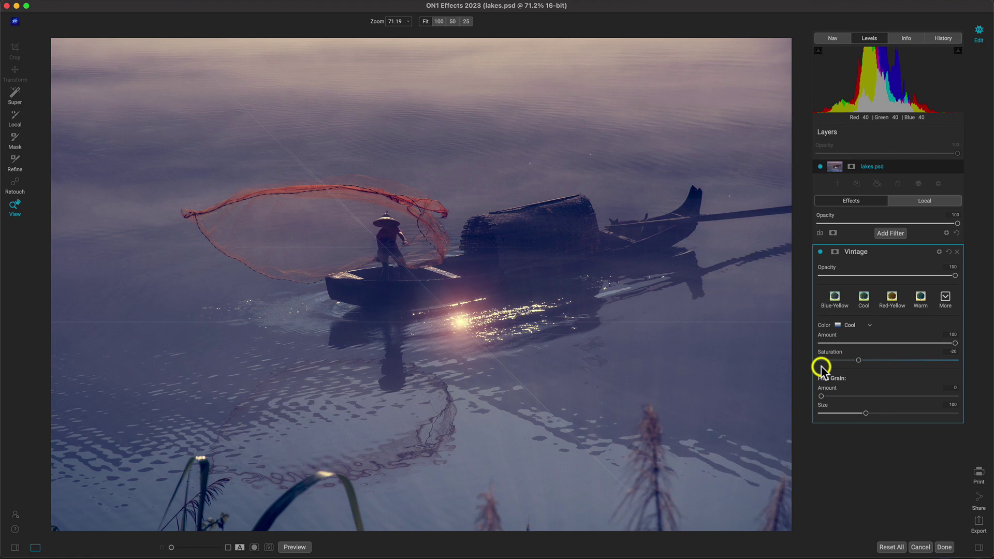
click(946, 299)
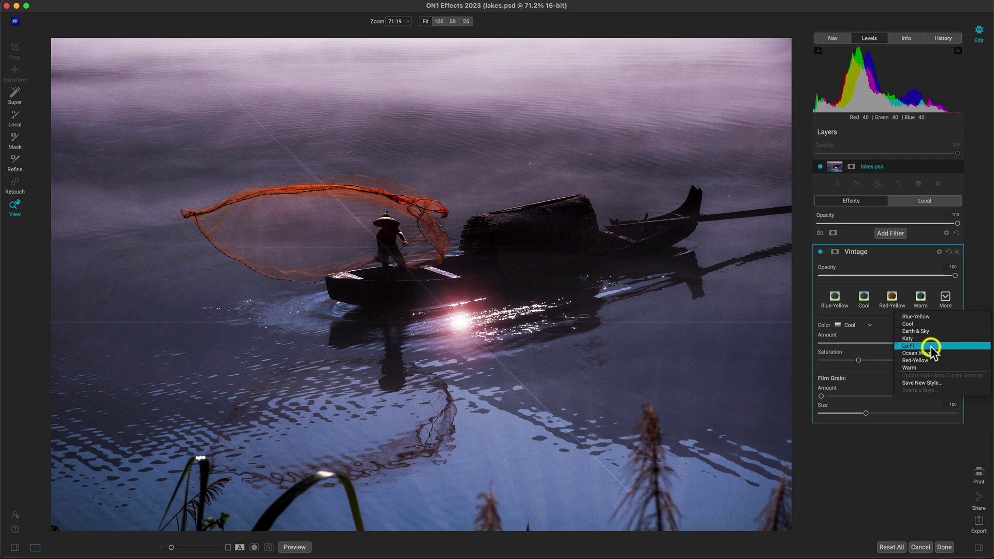
click(933, 347)
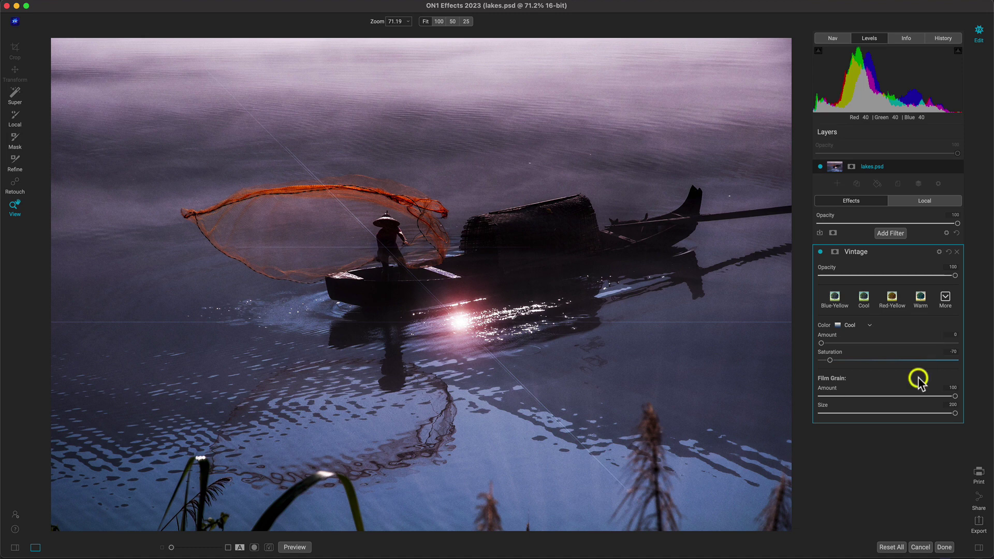
mouse_move(955, 396)
mouse_down()
mouse_move(828, 403)
mouse_move(964, 405)
mouse_up()
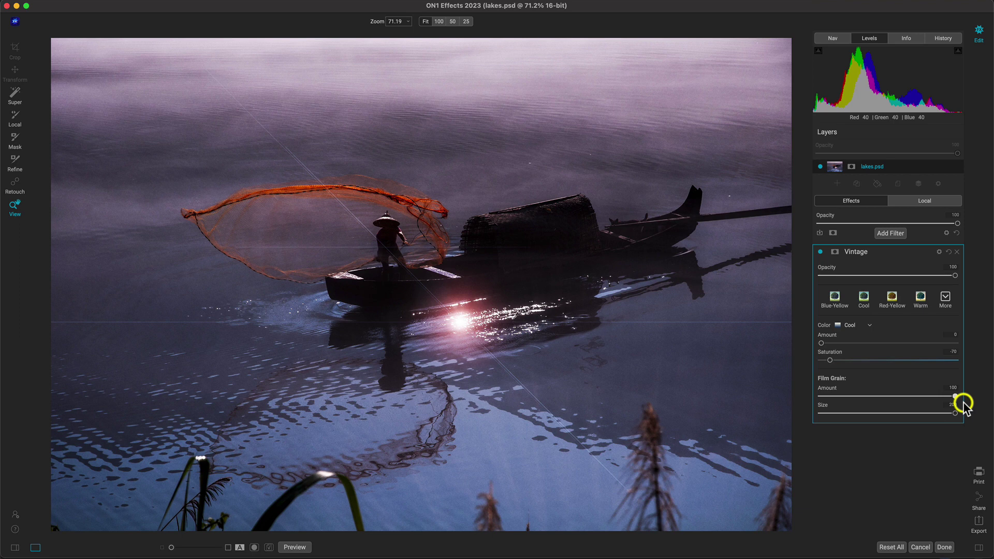
- Add a Kodak T-Max 3200 Film Grain filter (amount 70, size 100) and compare it on and off
click(891, 234)
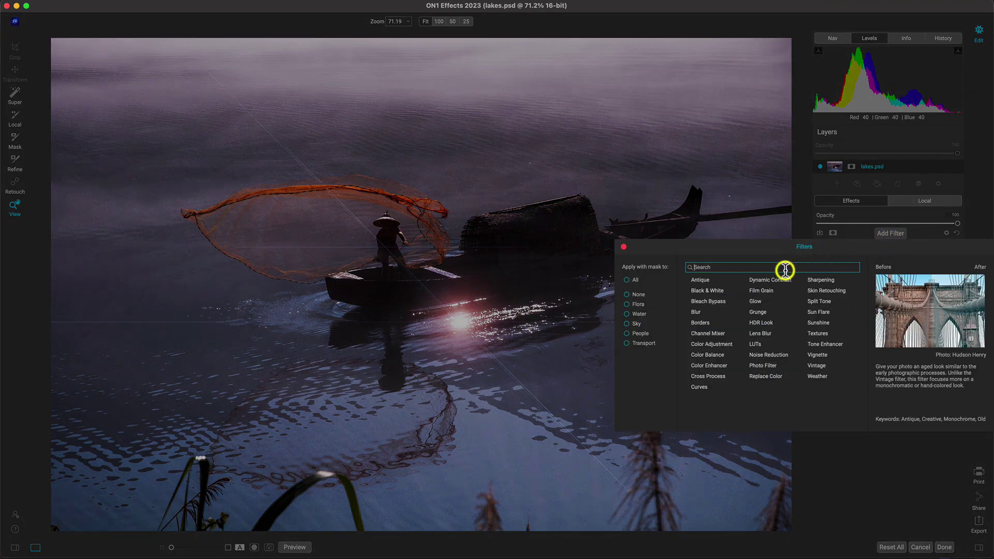
click(766, 291)
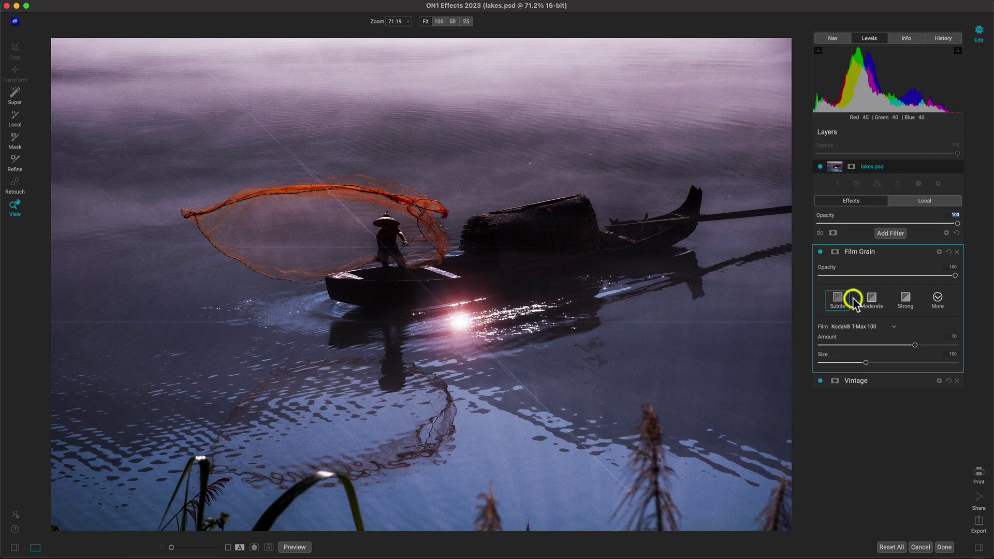
click(892, 327)
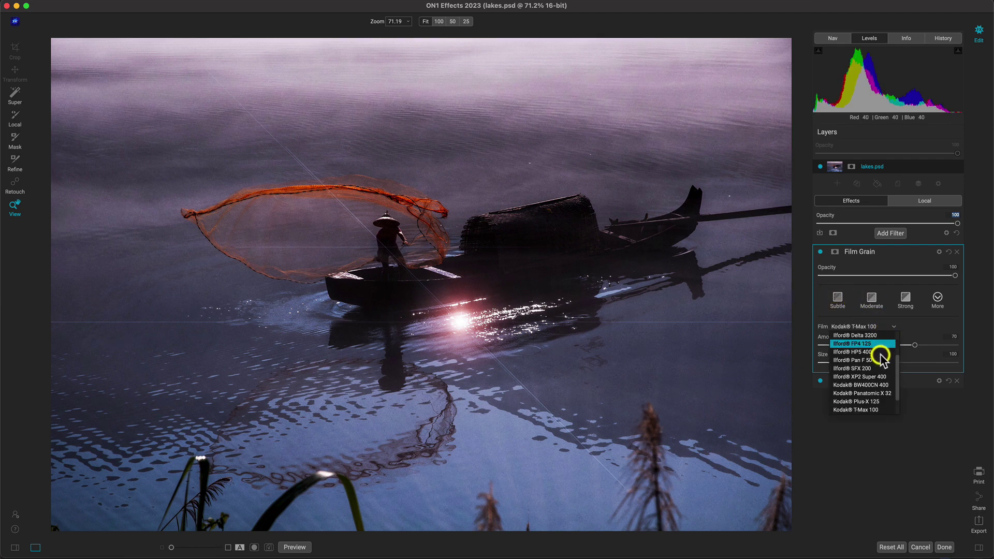
scroll(876, 361, down, 3)
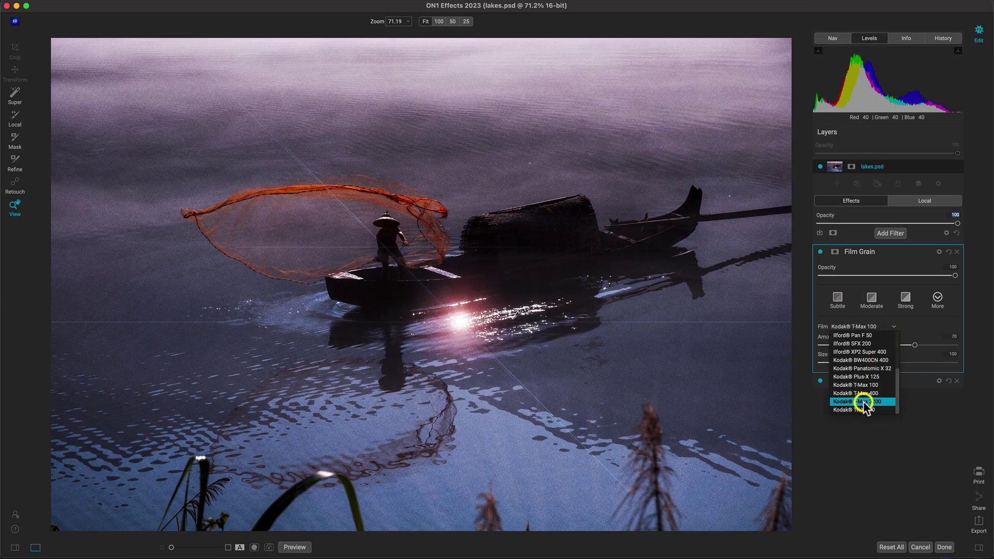
click(887, 403)
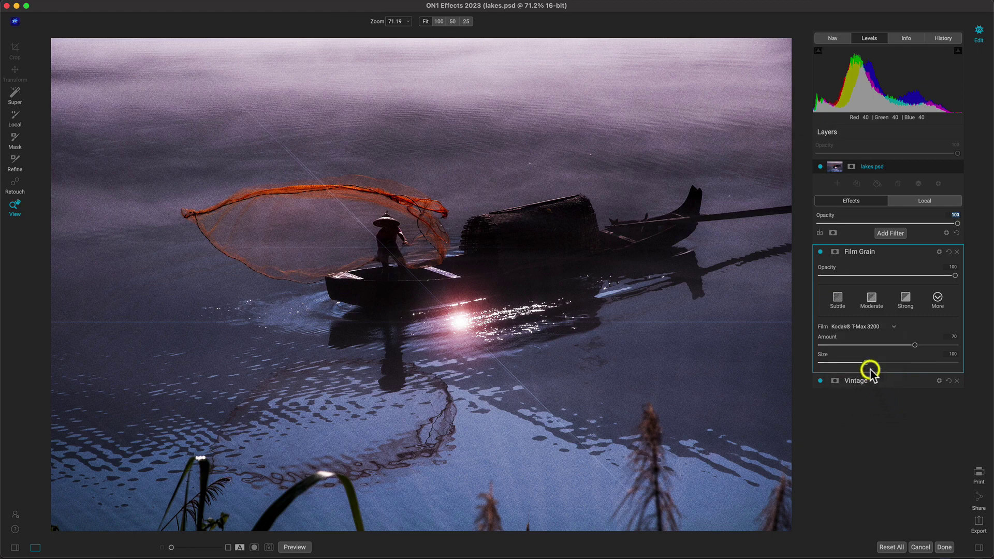
click(821, 251)
click(820, 252)
- Add a Channel Mixer filter with the BW Green Filter preset
click(887, 233)
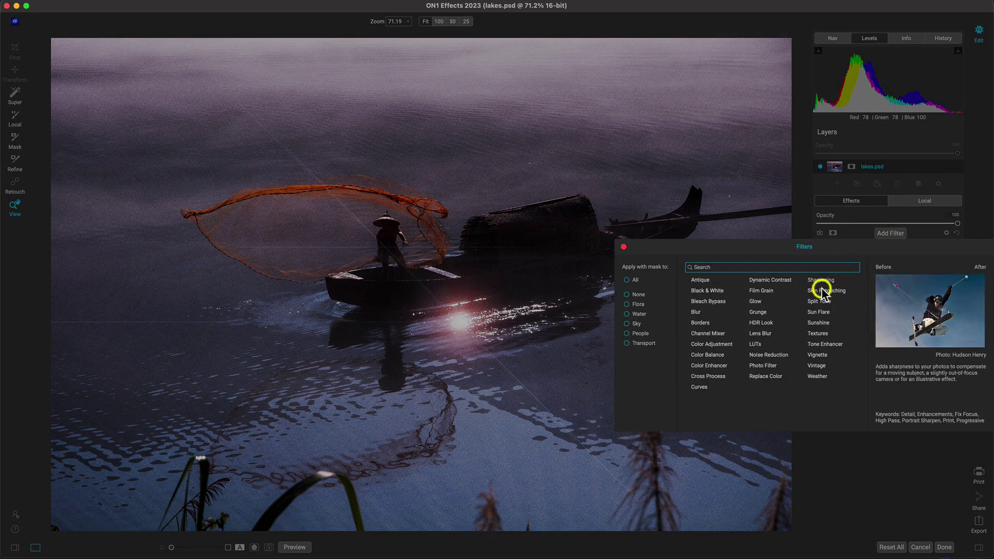
click(708, 334)
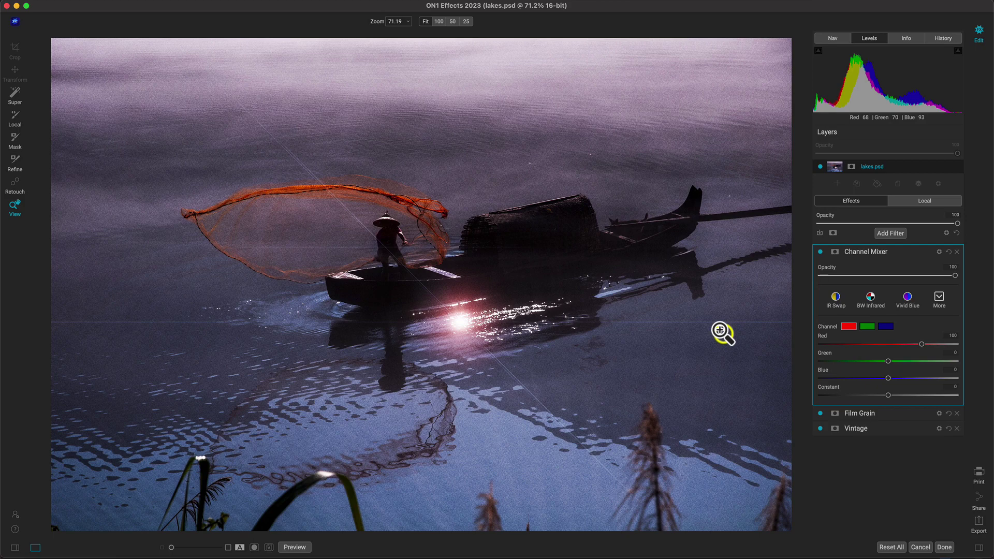
click(938, 300)
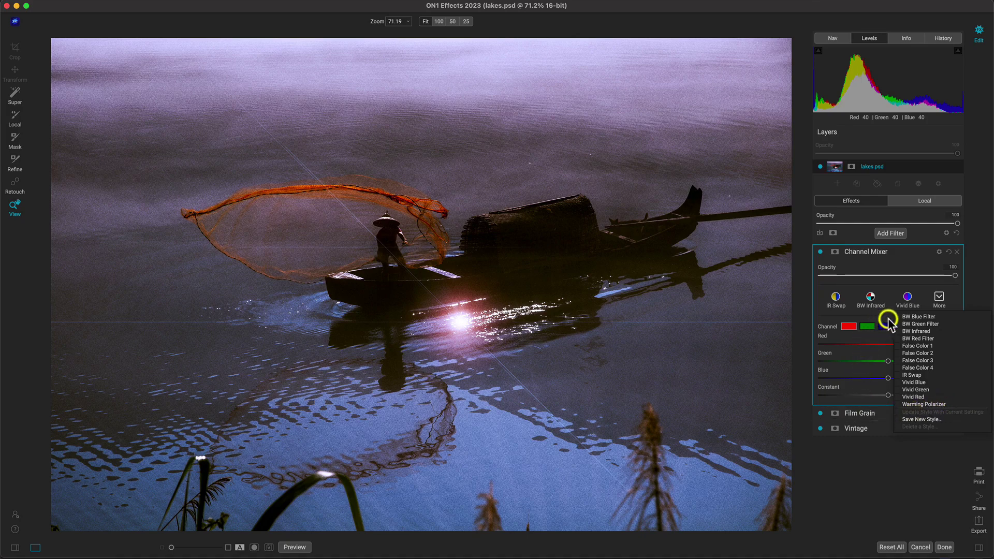
click(920, 325)
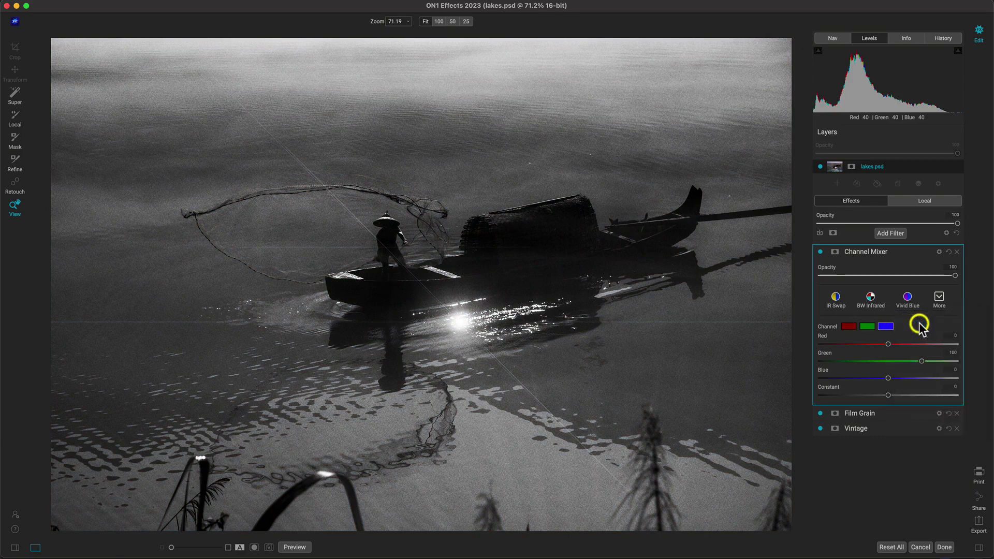
- Compare the black-and-white result against the colour original twice using the preview toggle
key(super+p)
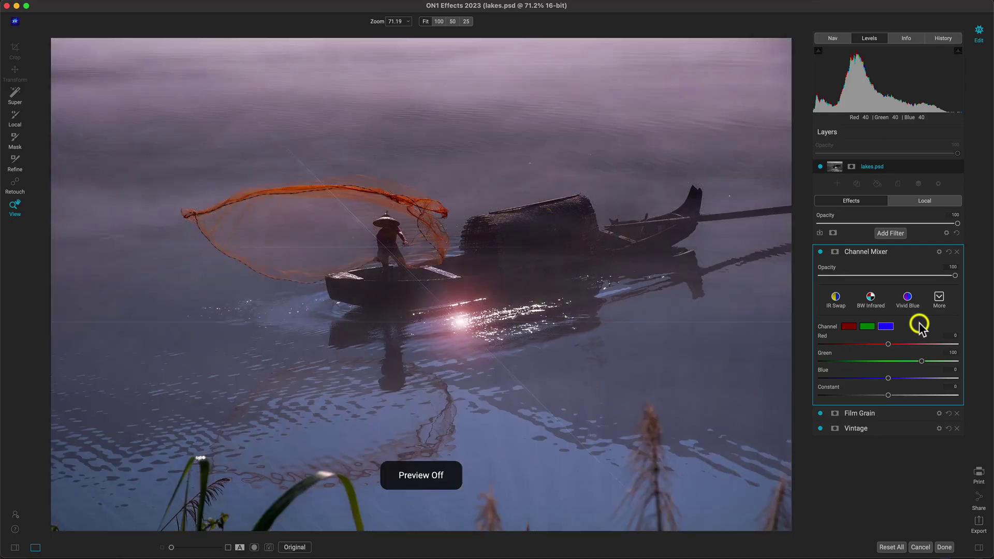
key(super+p)
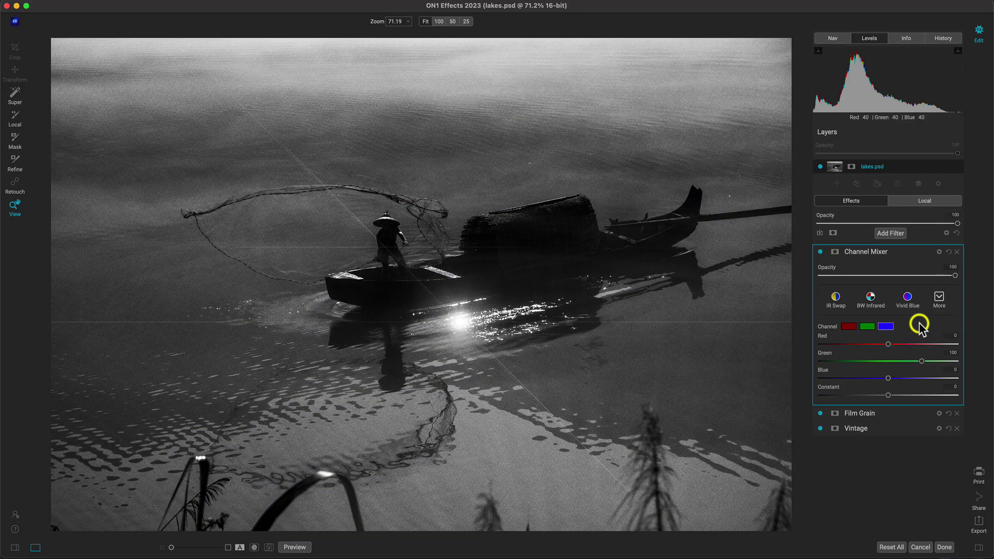
key(super+p)
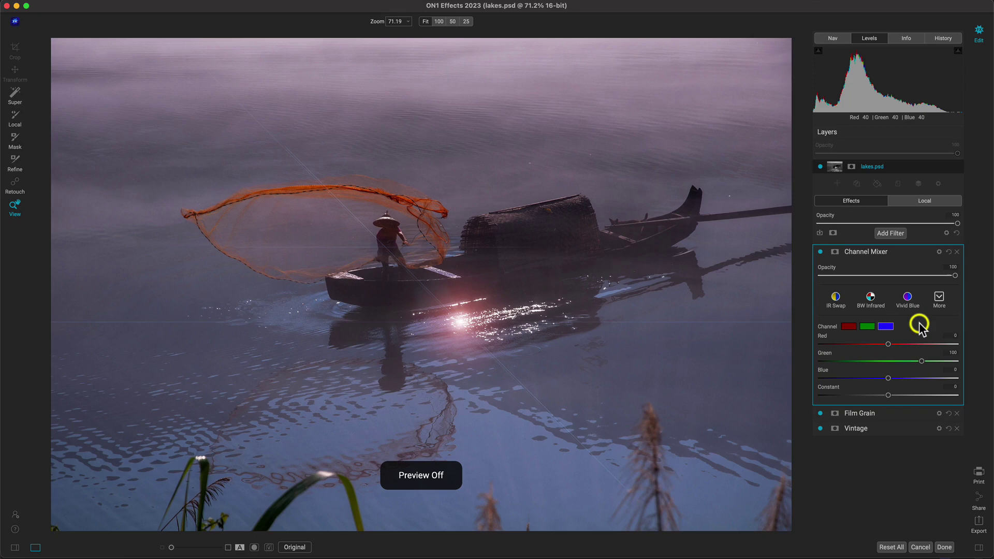
key(super+p)
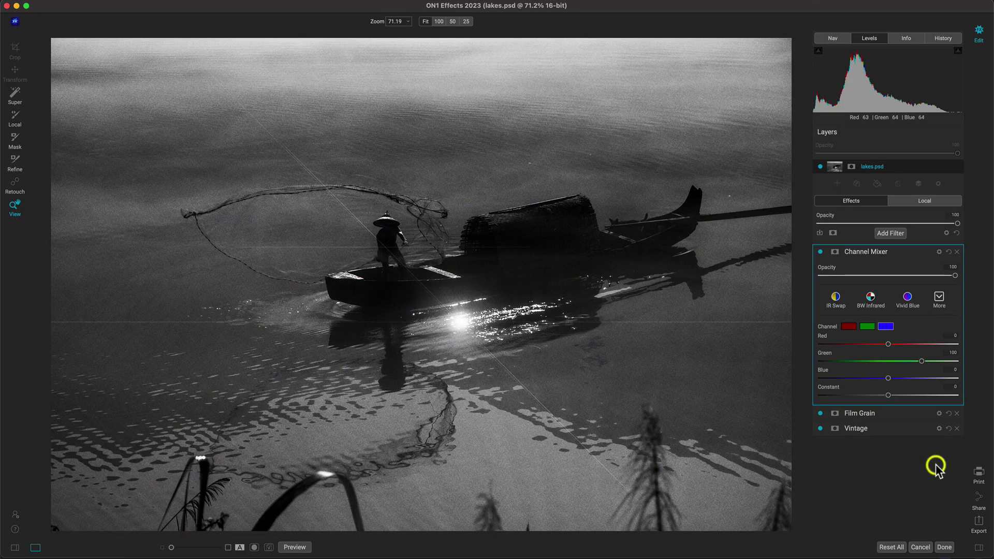
- Return to Photoshop, stop recording Vintage Effects, and play the action on lake.nef
click(943, 548)
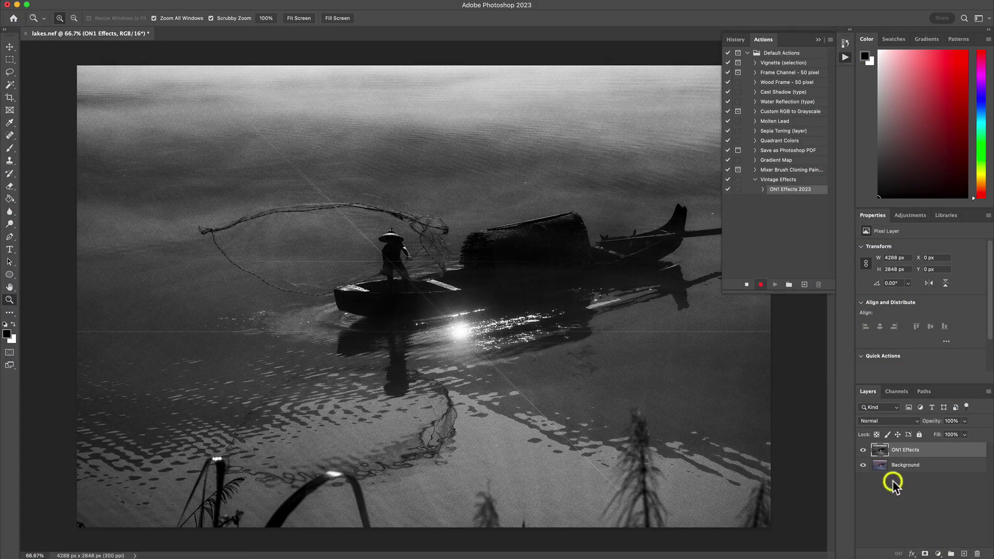
click(746, 285)
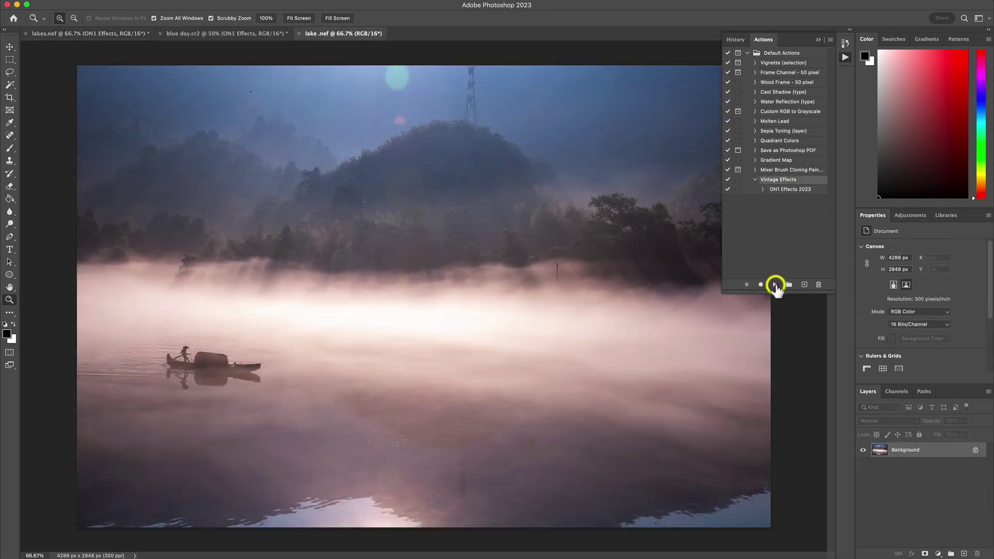
click(775, 285)
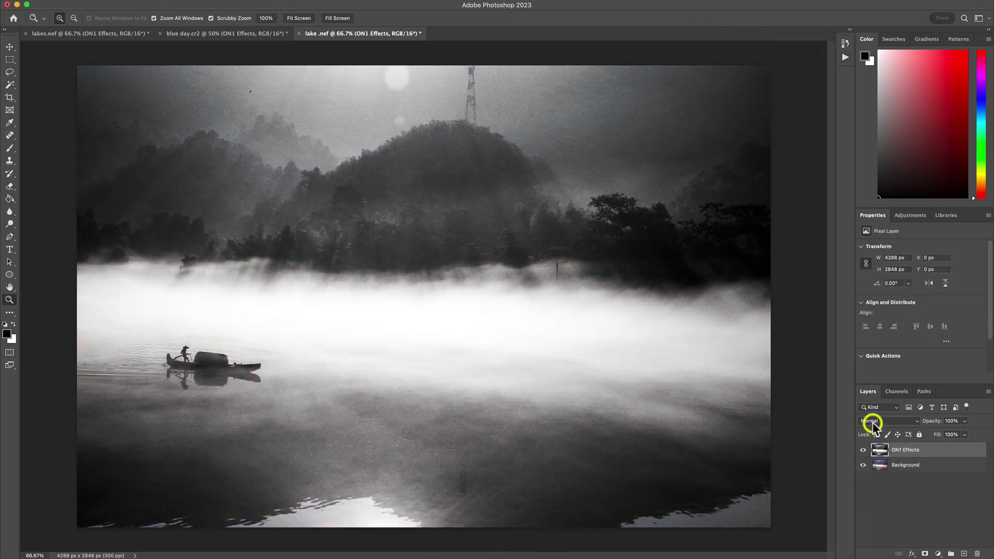
- Compare lake.nef's black-and-white ON1 Effects layer against the original twice
click(862, 451)
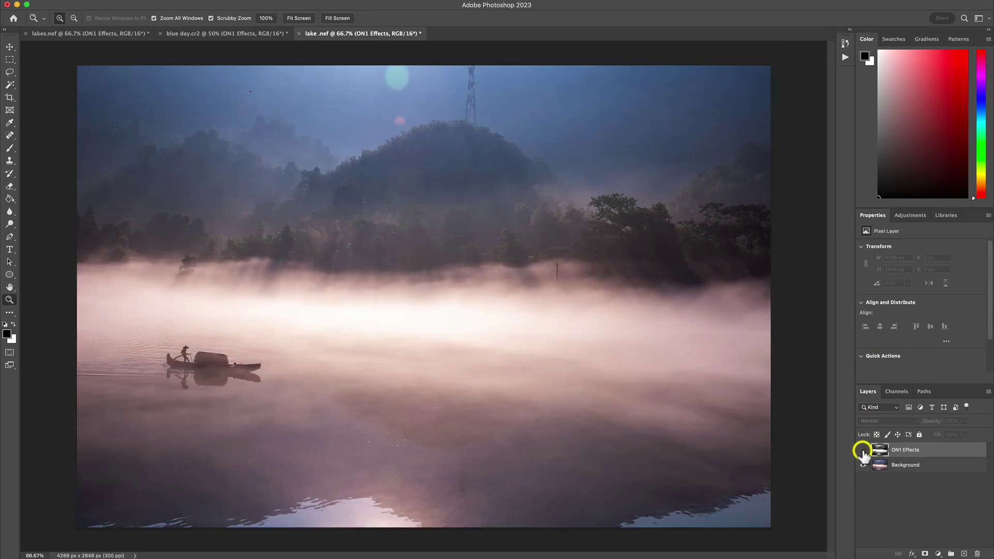
click(863, 450)
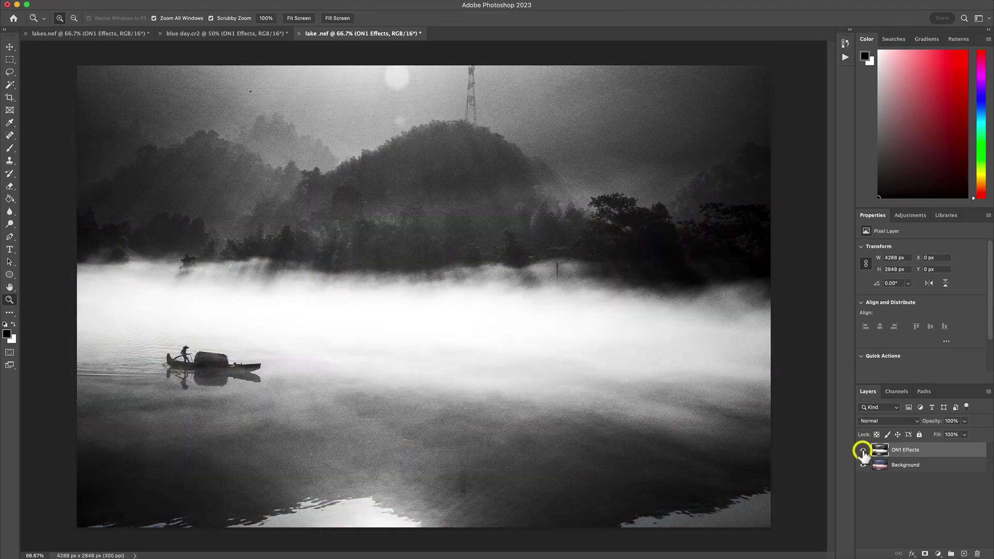
click(862, 451)
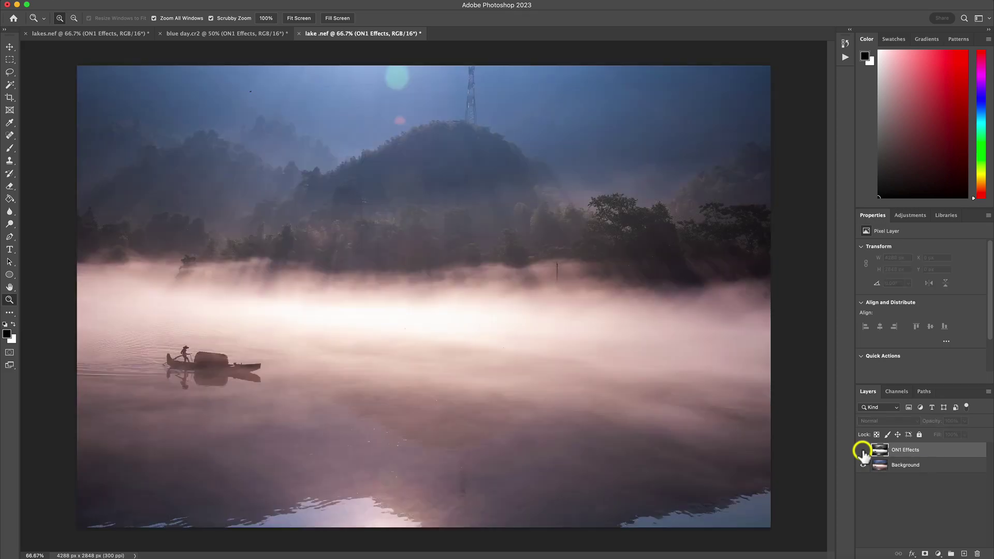
click(862, 451)
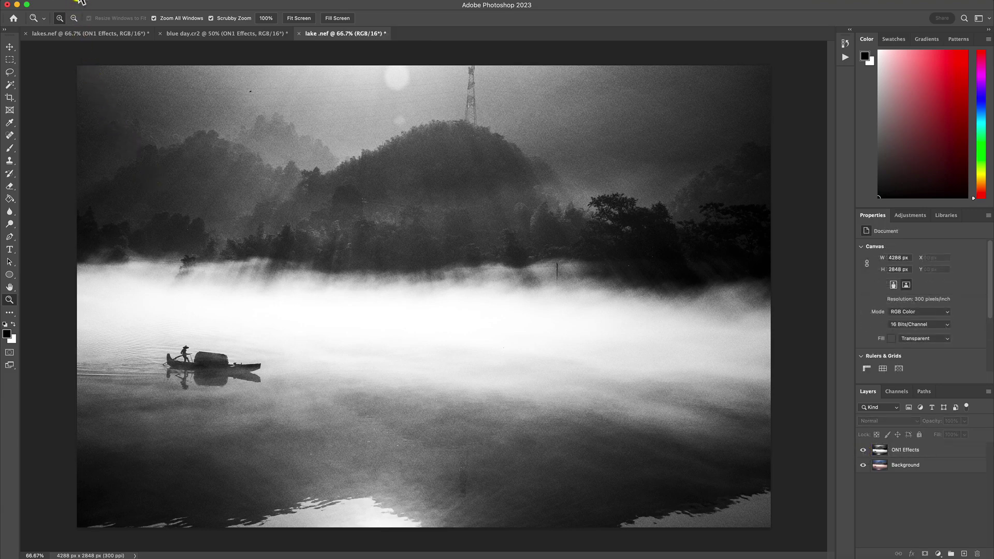
- Open the Batch settings to run Default Actions' Vintage Effects on the Test folder
click(80, 2)
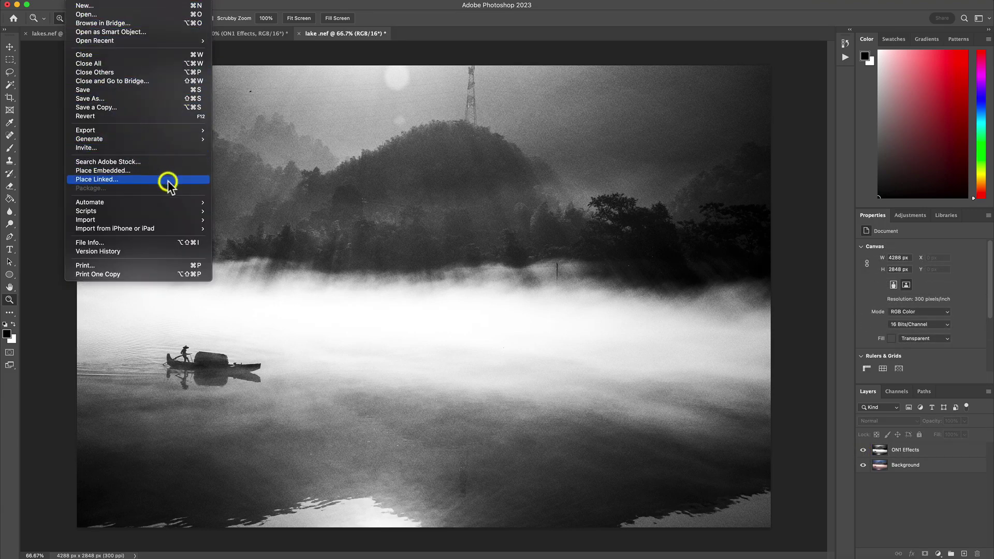
mouse_move(184, 203)
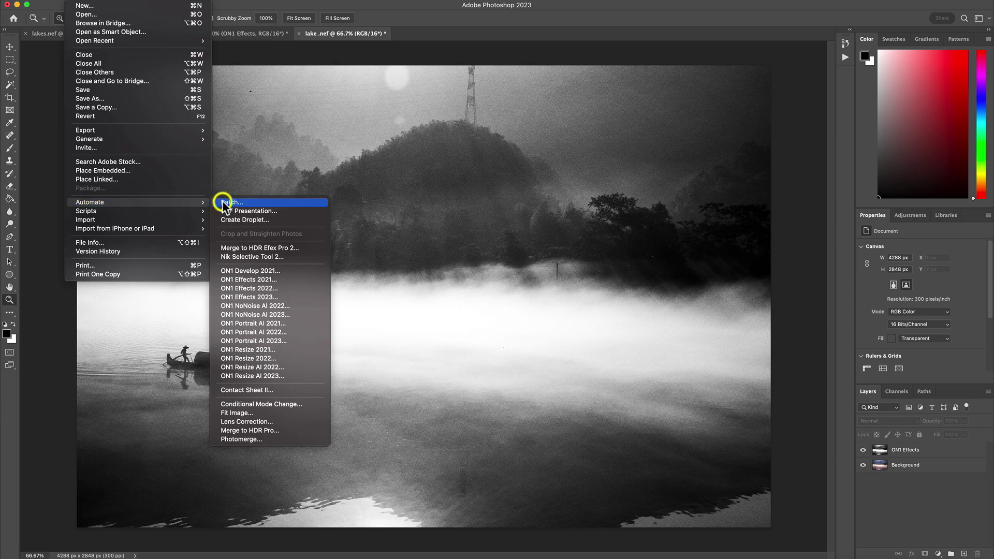
click(246, 203)
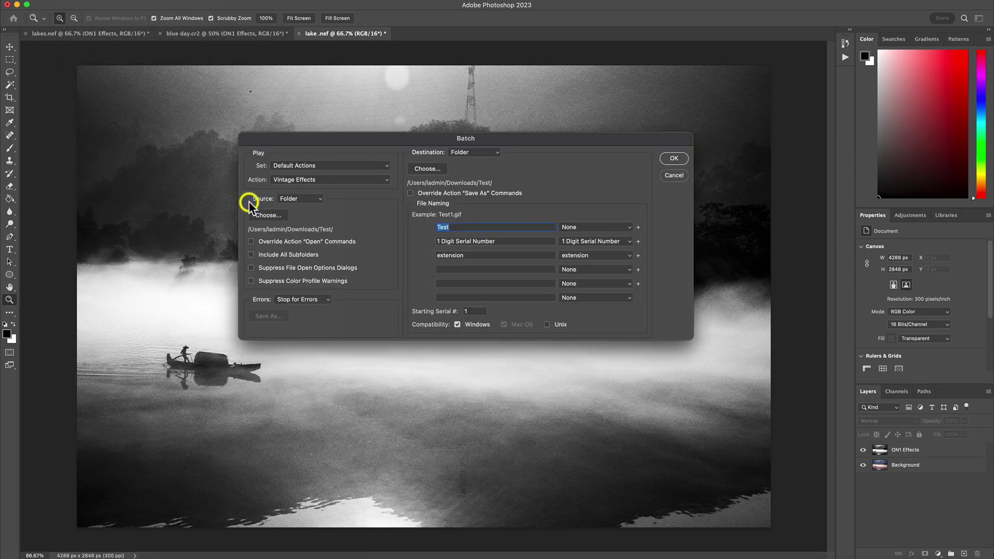